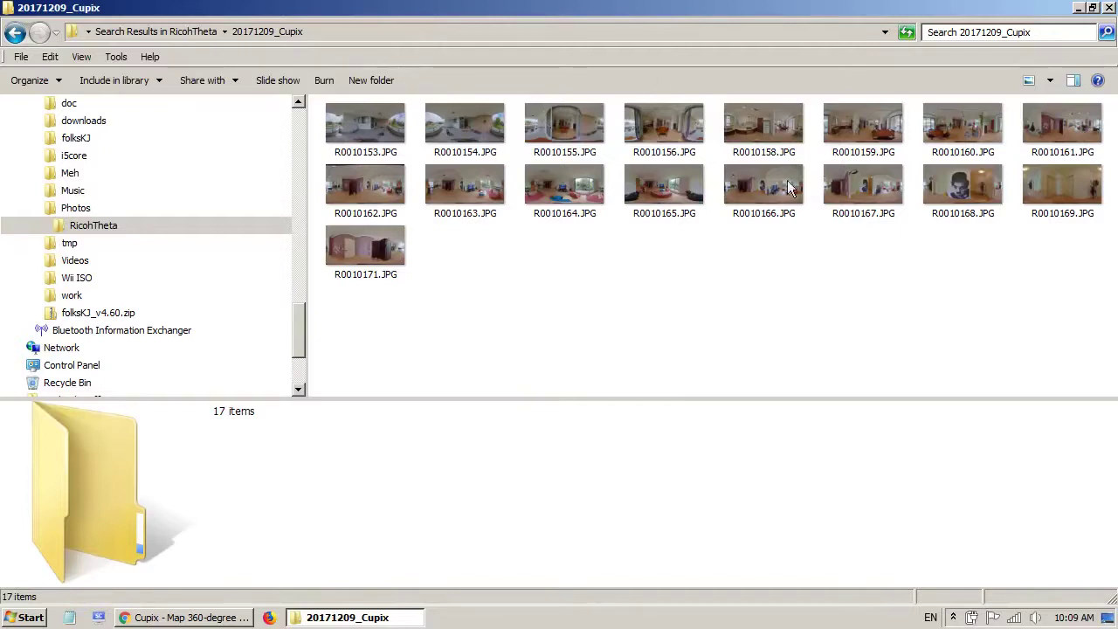
Step: Minimize the 20171209_Cupix photo folder to bring the browser back into view
click(1079, 9)
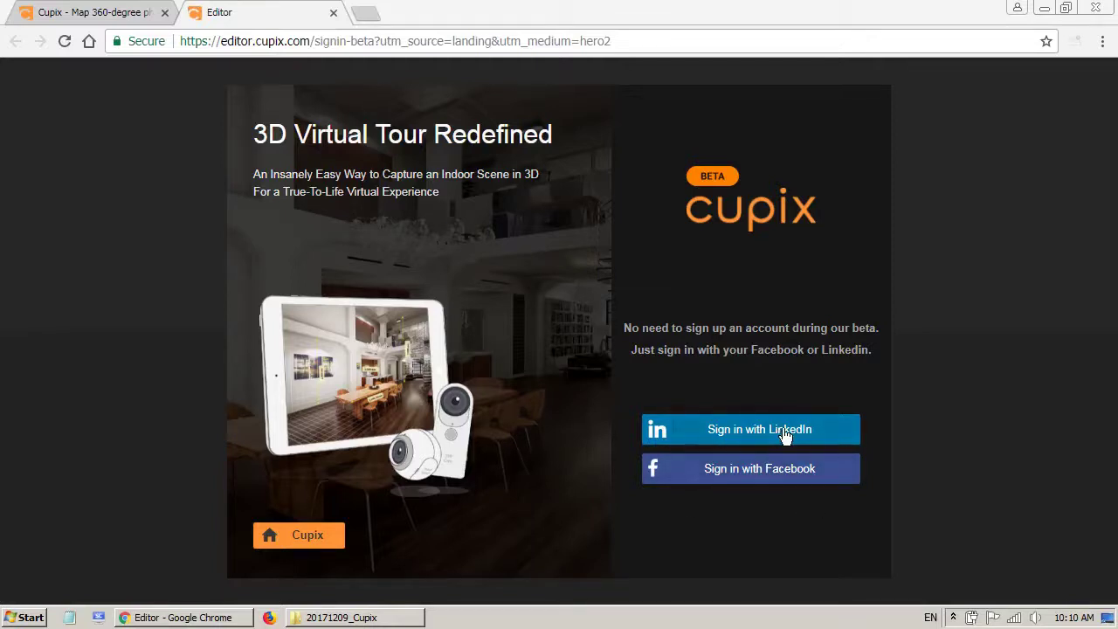
Step: Sign in to the Cupix editor with Facebook to reach the 3D Tours list
click(775, 472)
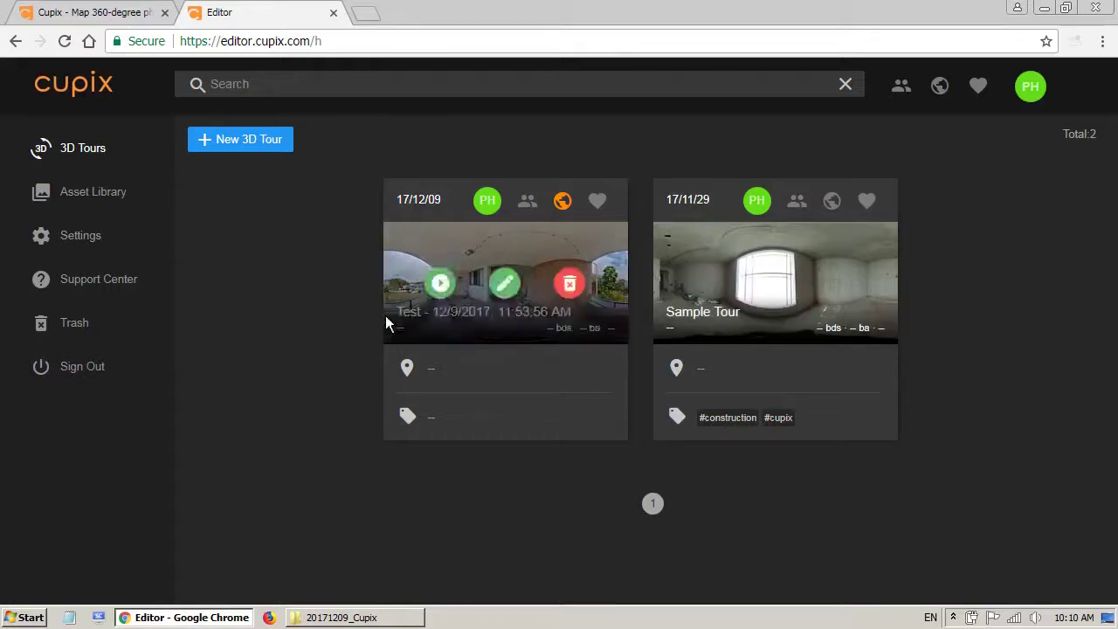
mouse_move(503, 329)
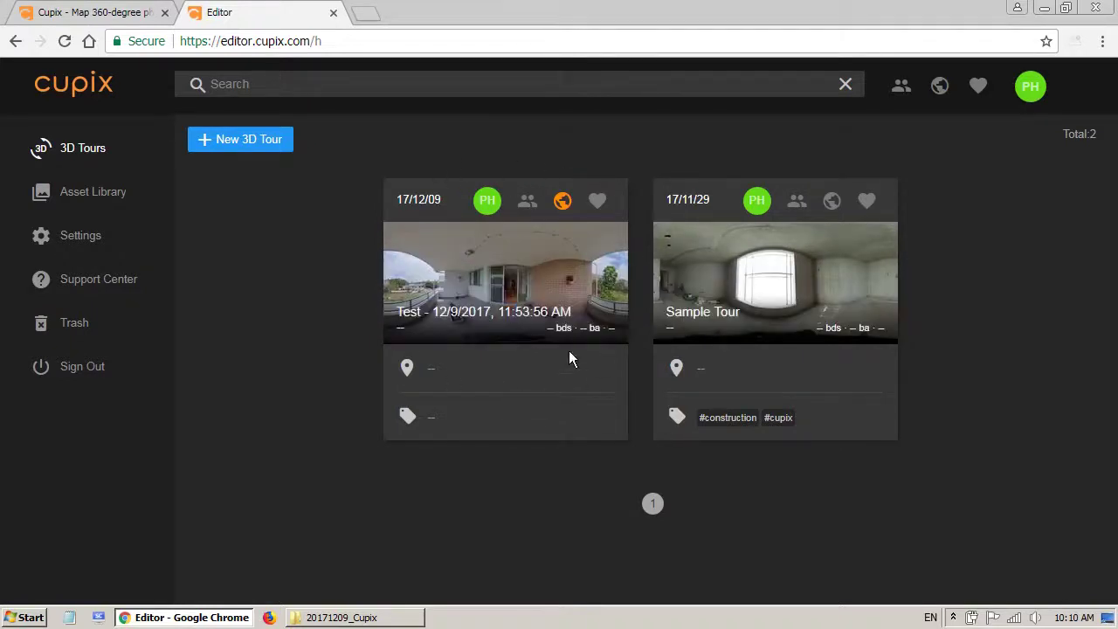
mouse_move(479, 284)
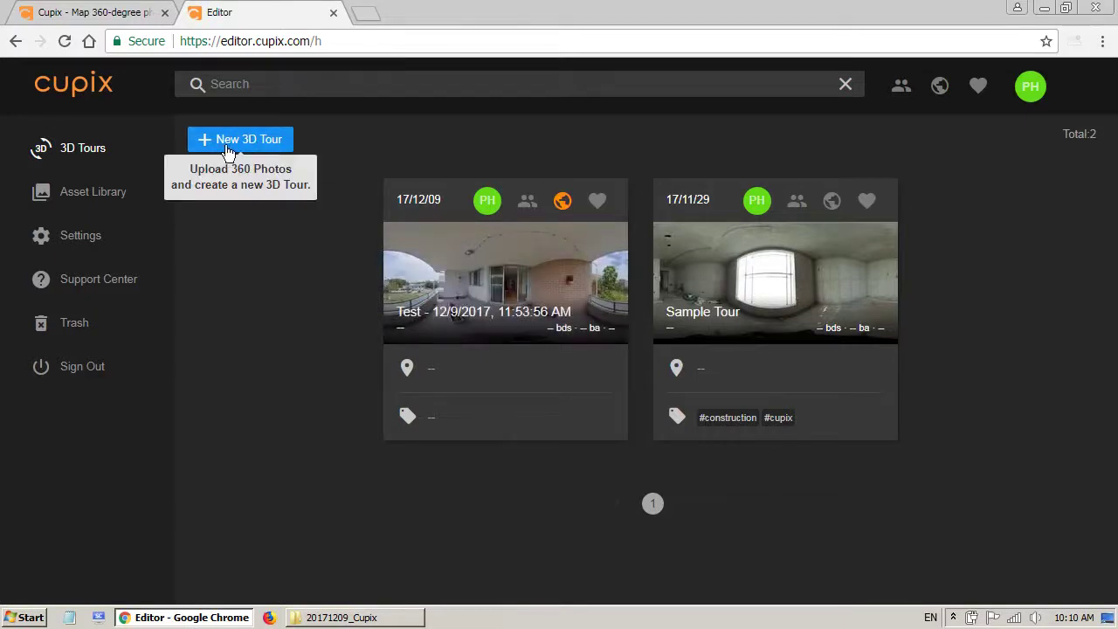
Step: Start a new 3D tour and change its title from House to bigBOSS97
click(227, 151)
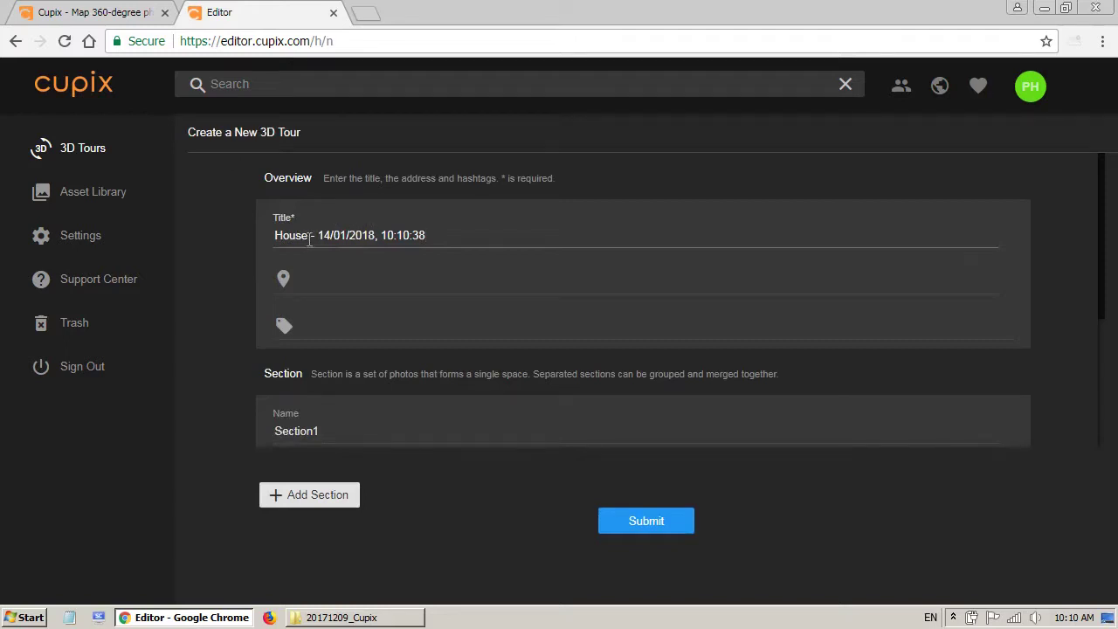
key(BackSpace)
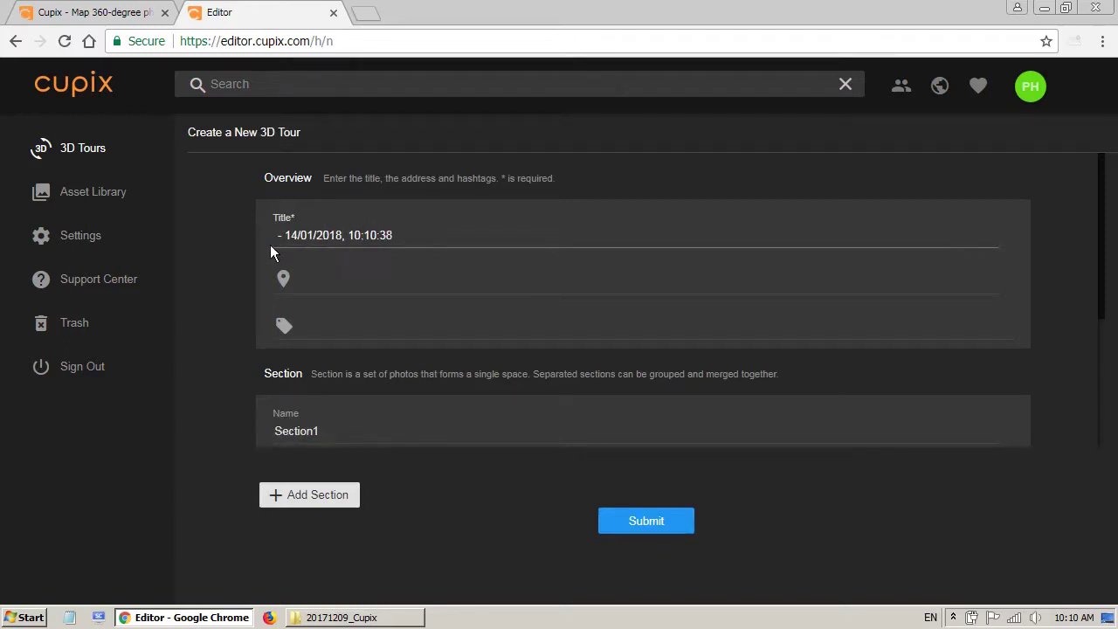
text(bigBOSS97)
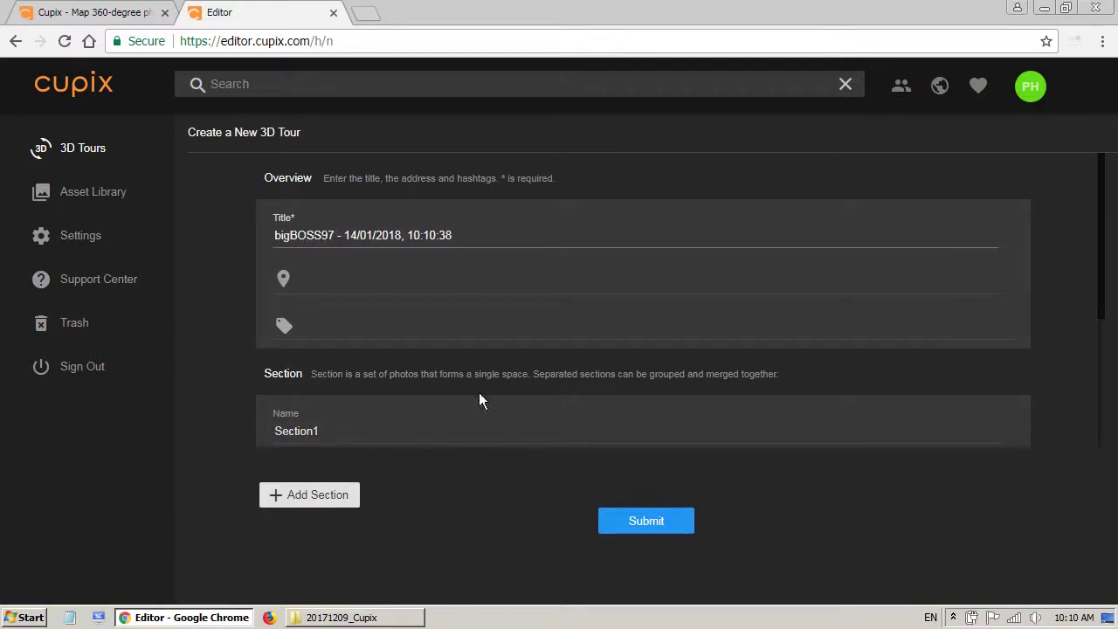
Step: Select all 17 Theta photos in the folder and drop them into Section1
drag(1102, 275, 1115, 440)
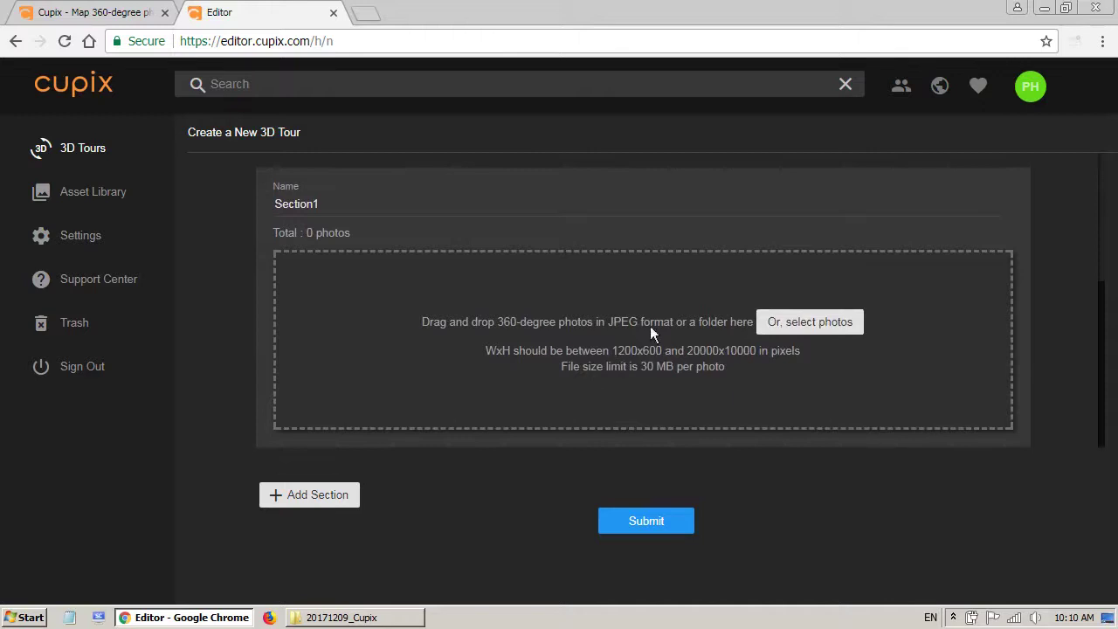
click(376, 618)
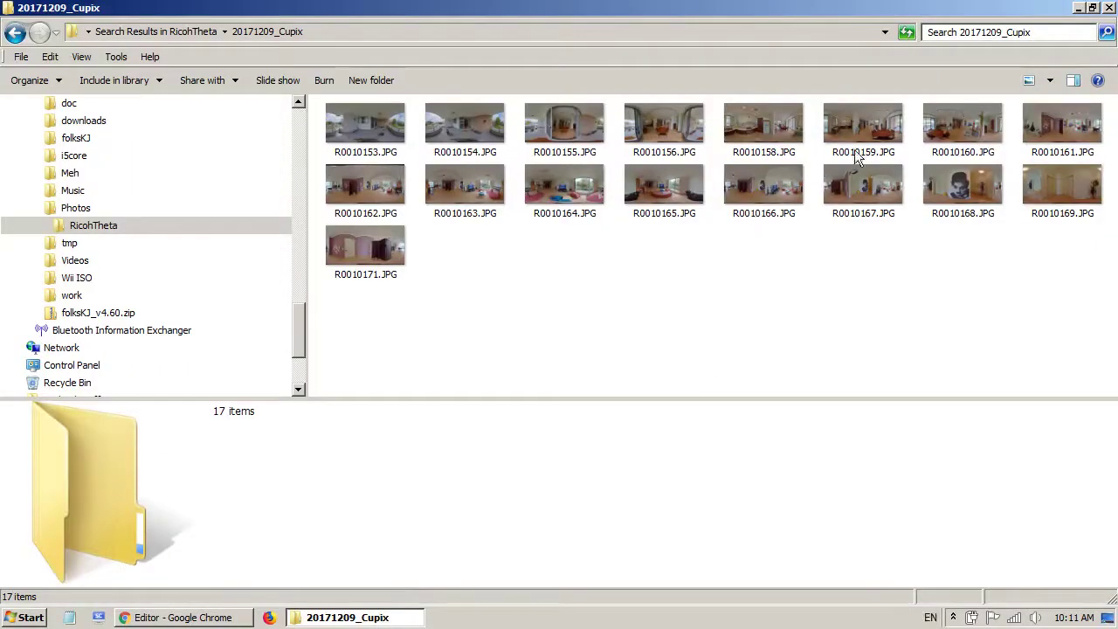
click(1093, 8)
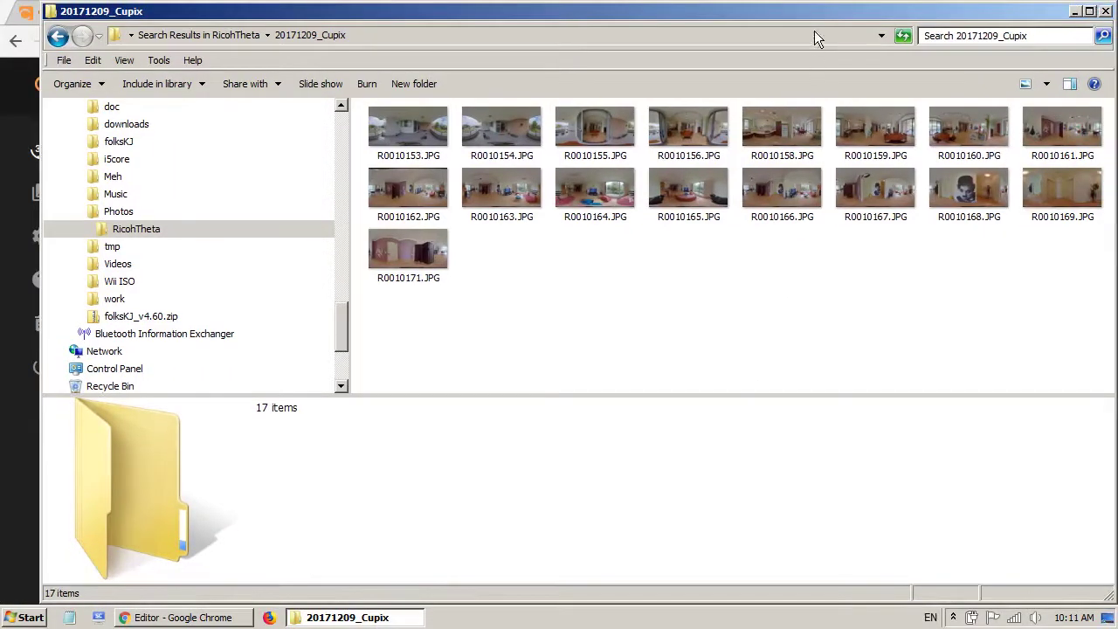
drag(814, 31, 837, 280)
click(764, 371)
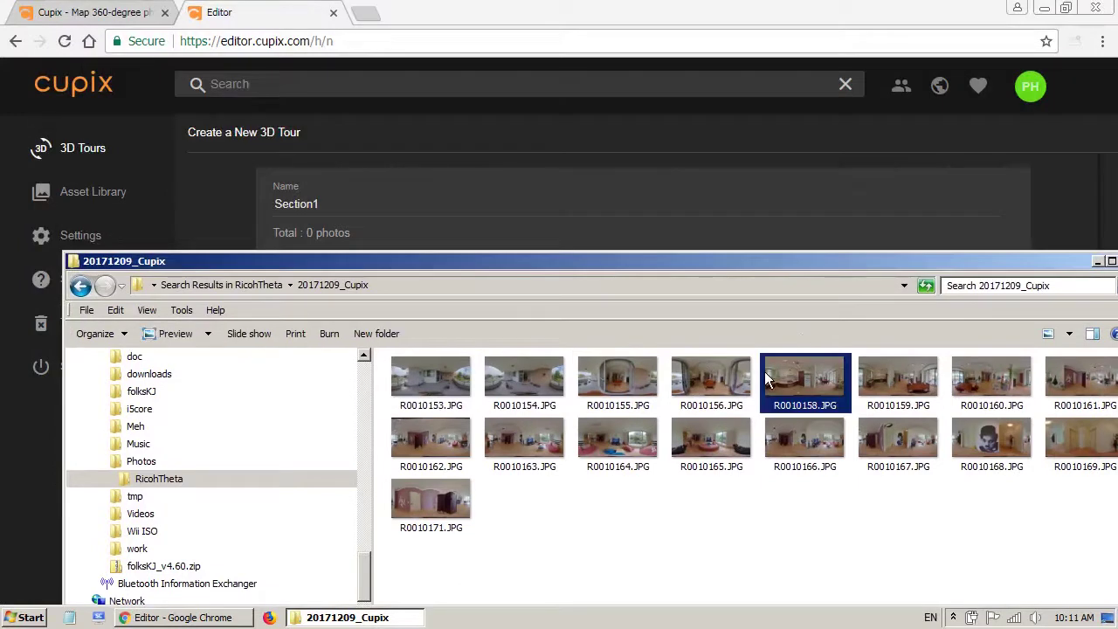
key(ctrl+a)
drag(755, 261, 1116, 280)
drag(967, 274, 438, 291)
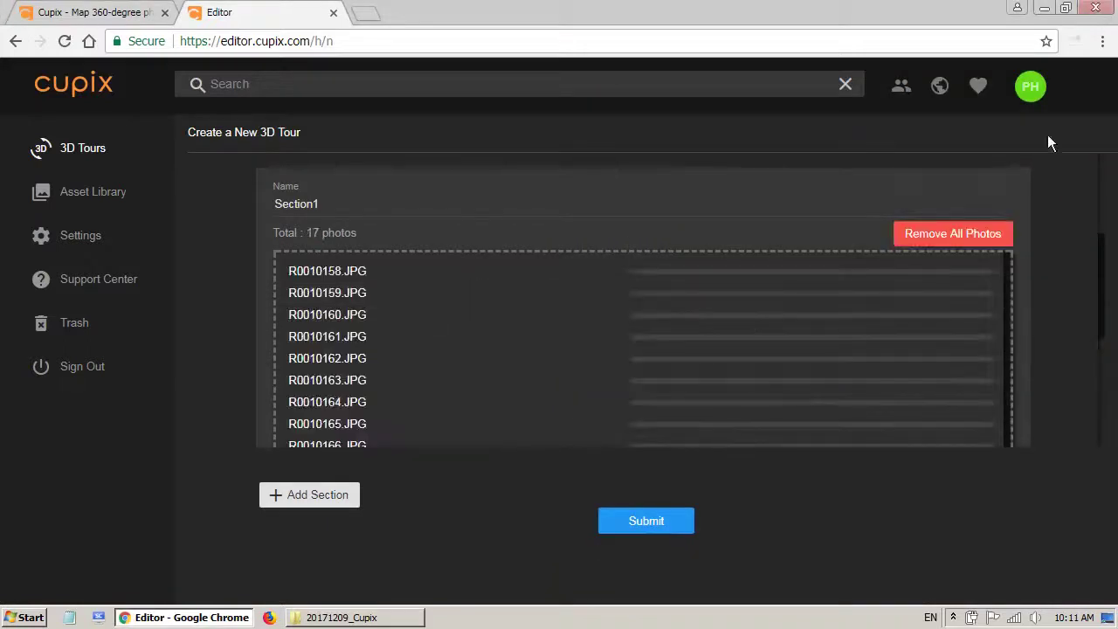
drag(1102, 273, 1102, 402)
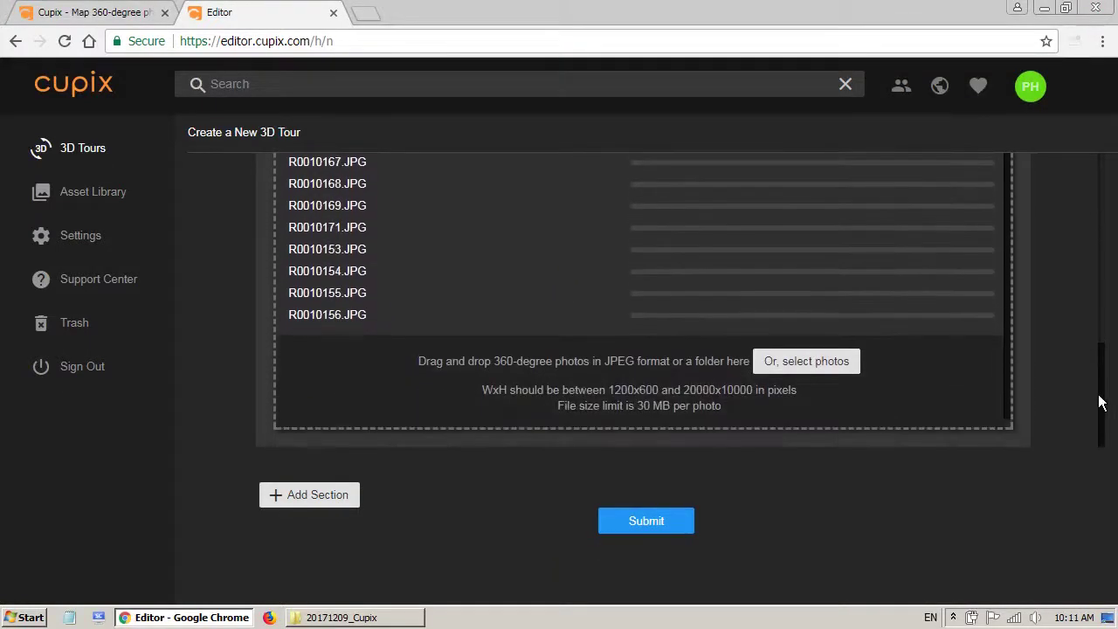
Step: Submit the bigBOSS97 tour with its 17 photos for processing
click(643, 522)
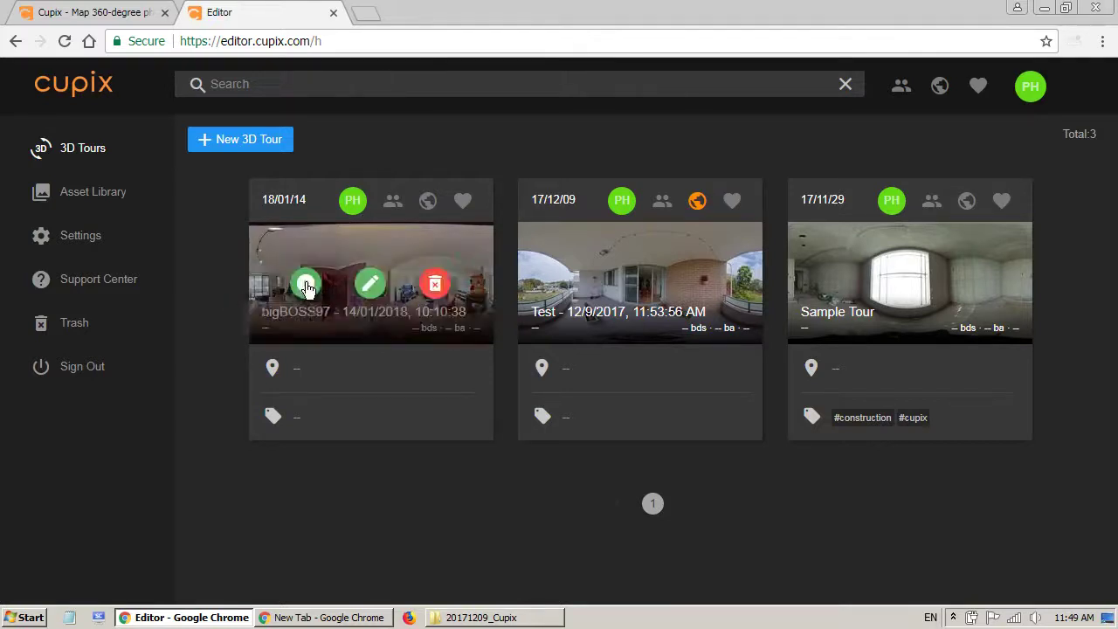
Step: Open the new tour's preview and turn toward the glass door and brick wall
click(308, 285)
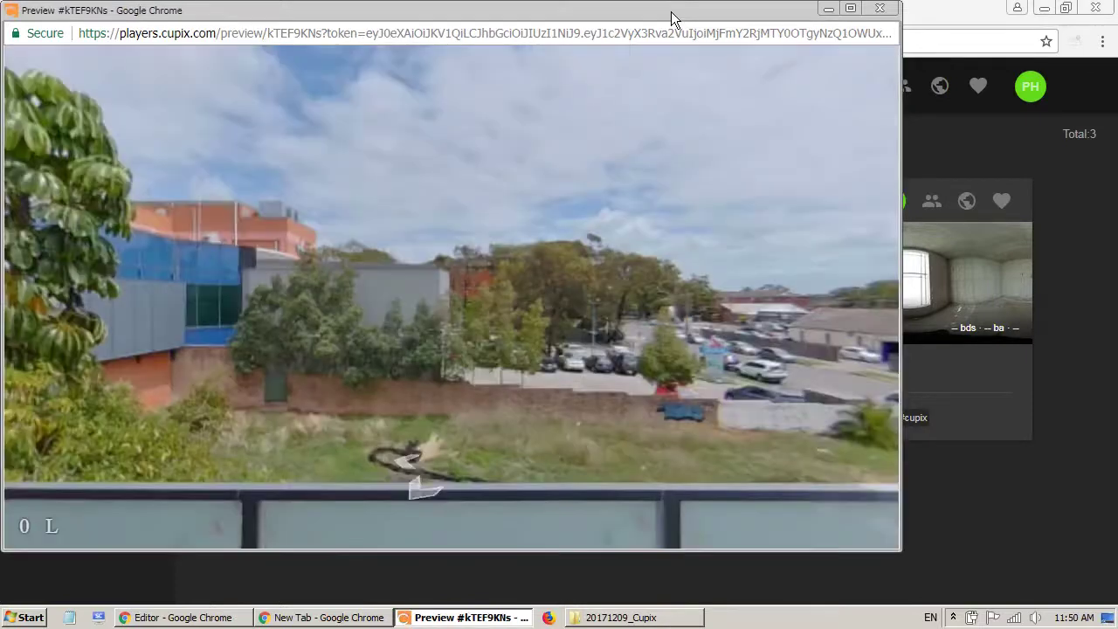
drag(672, 11, 731, 37)
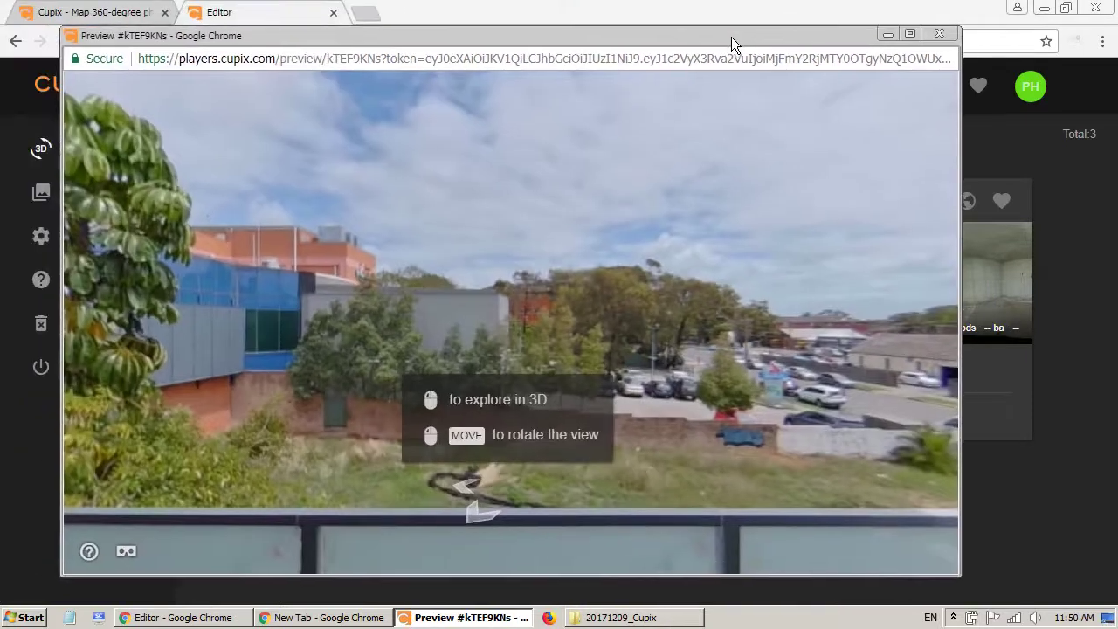
drag(710, 249, 200, 183)
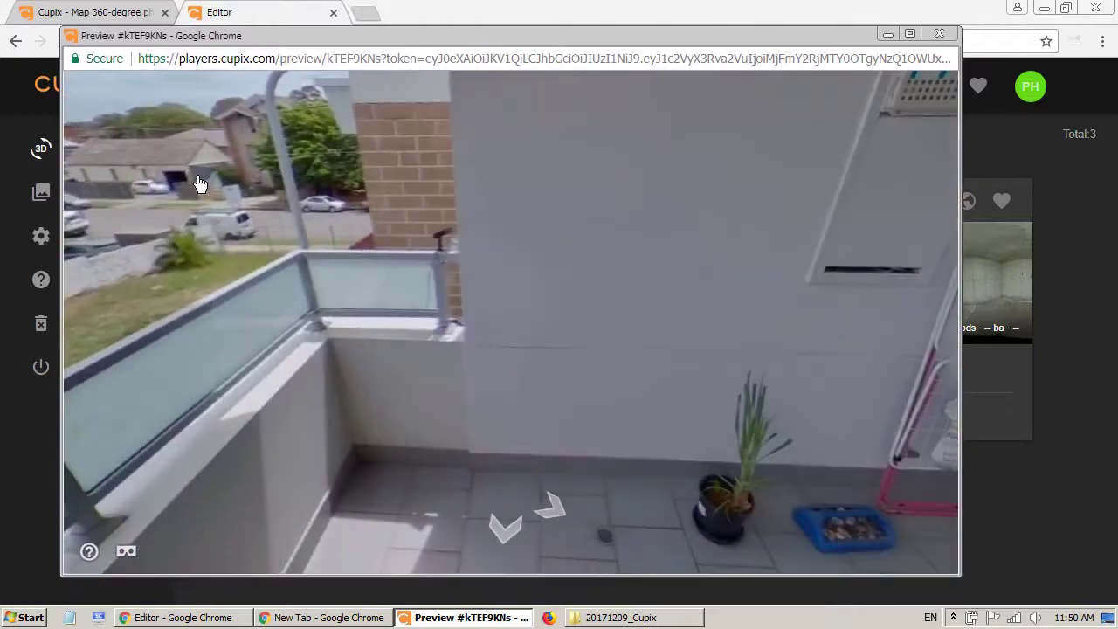
drag(680, 291, 422, 239)
drag(736, 304, 431, 337)
Step: Walk through the glass door, past the dining table, into the living room
click(569, 324)
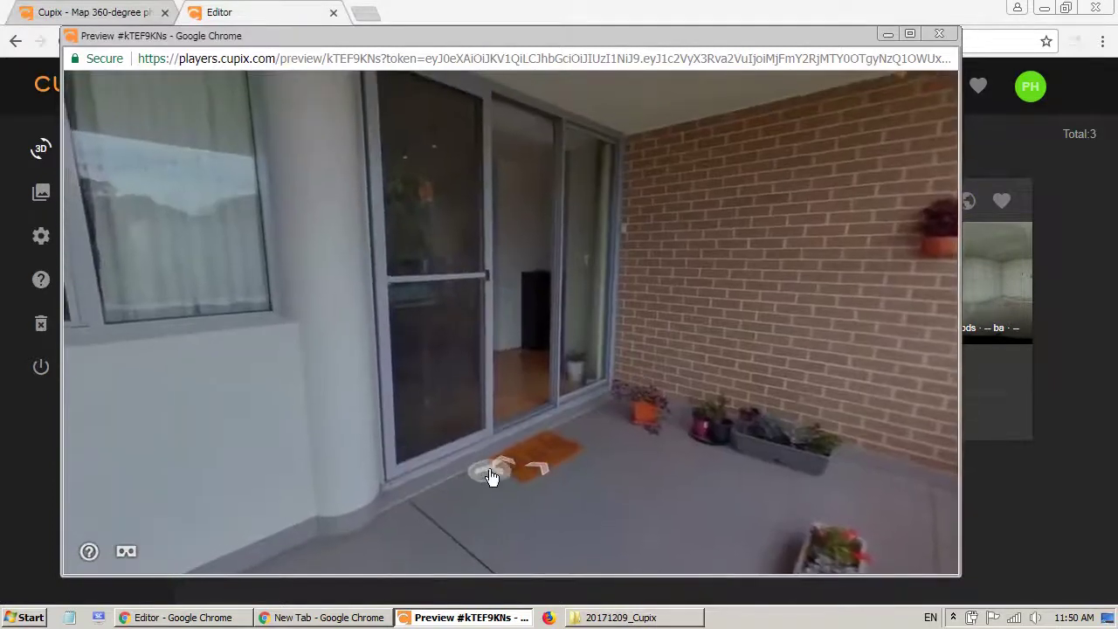
click(499, 472)
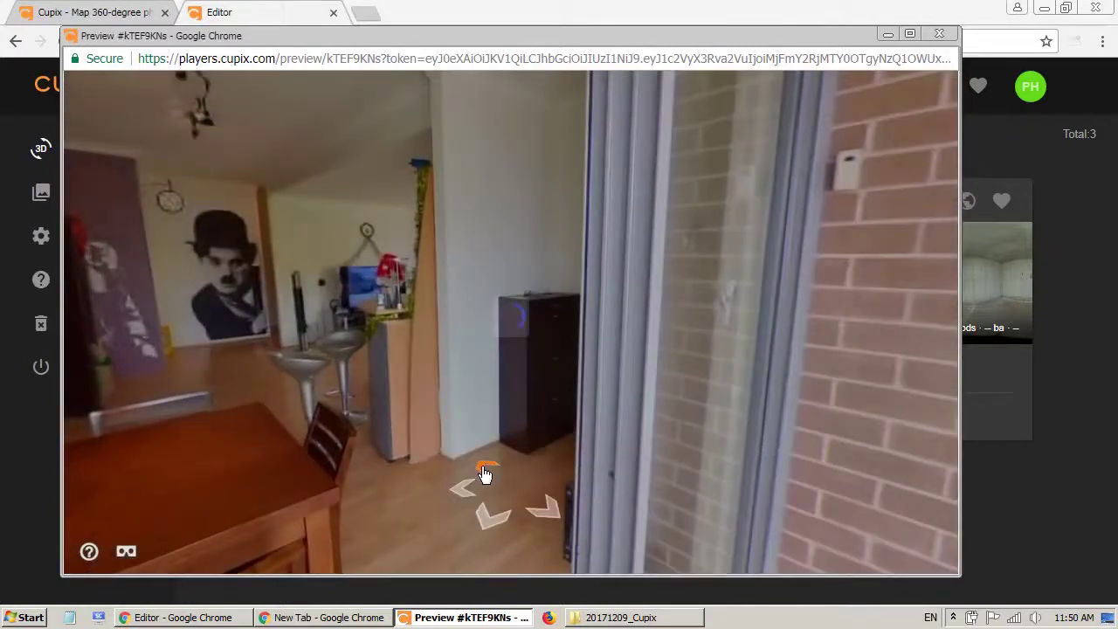
click(485, 476)
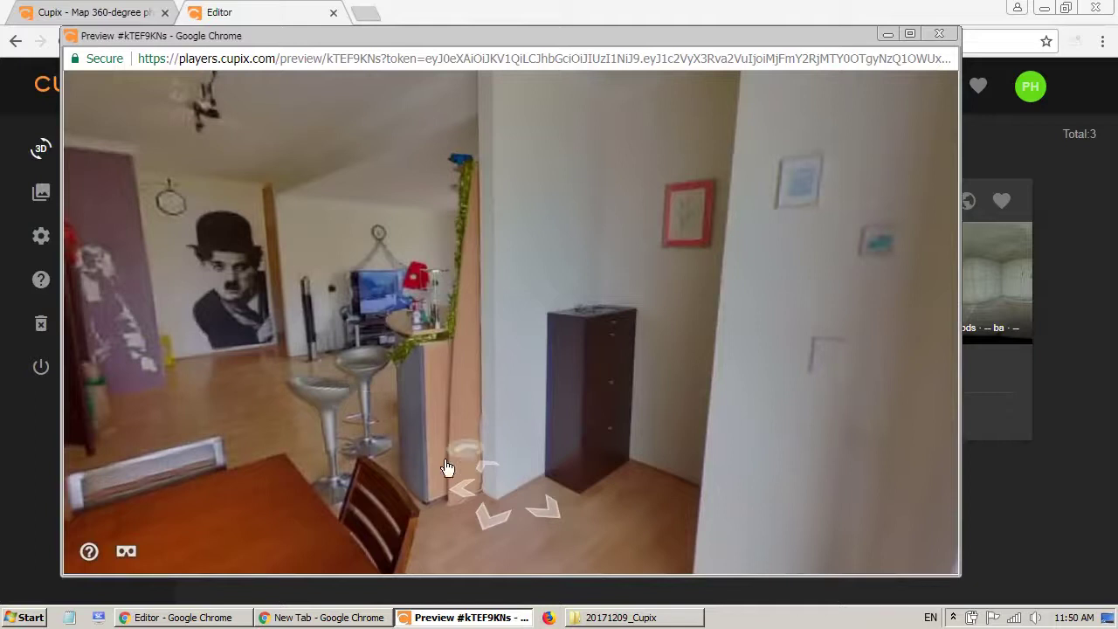
click(478, 437)
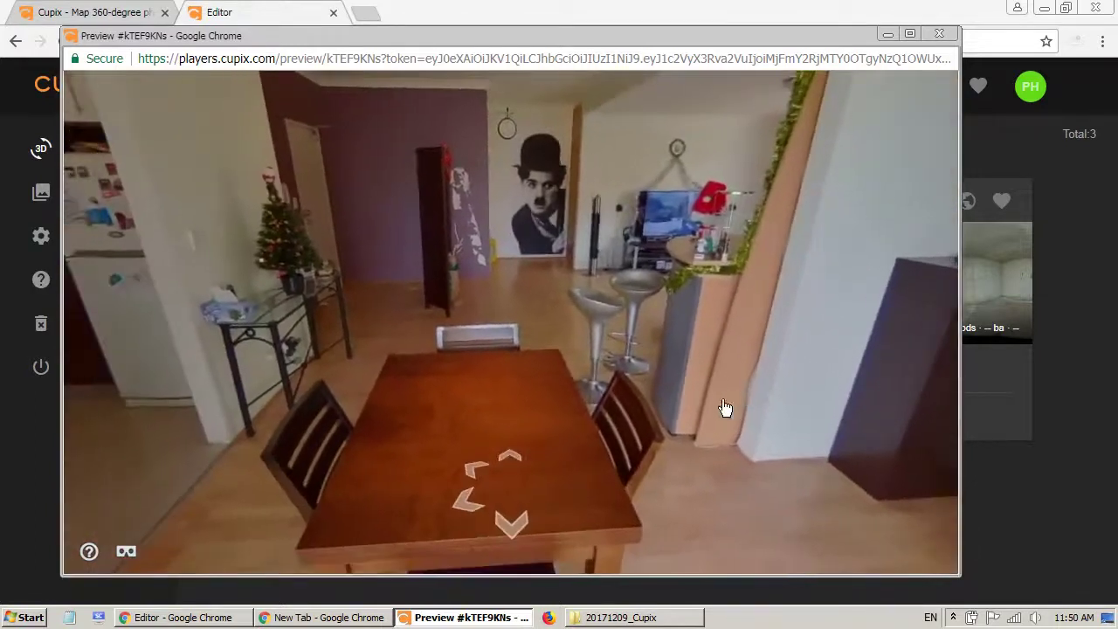
click(504, 460)
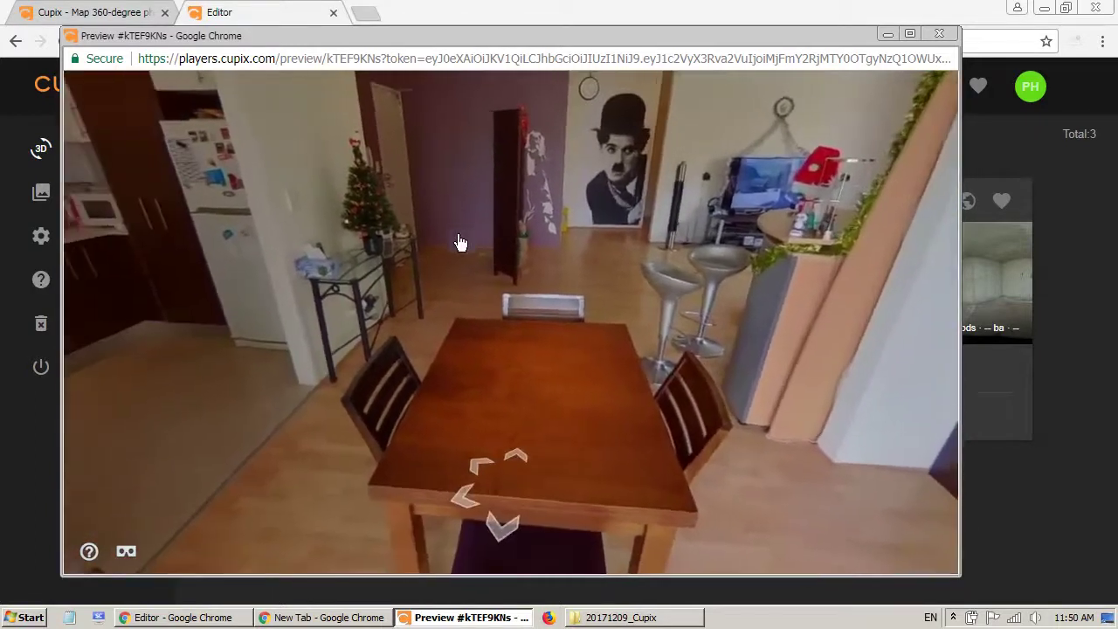
click(471, 465)
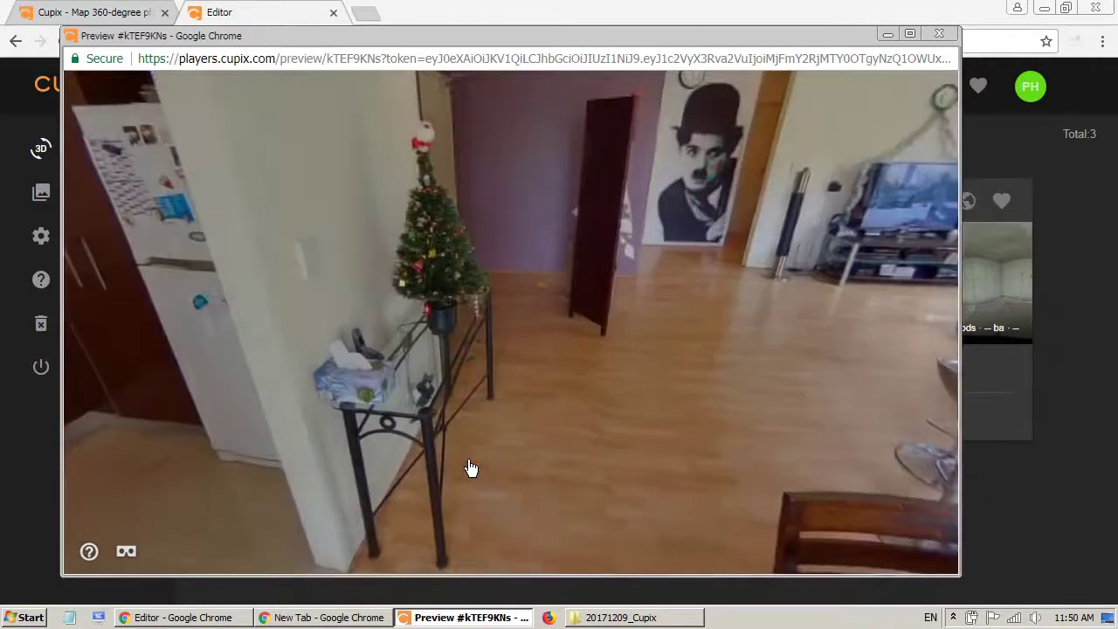
click(537, 463)
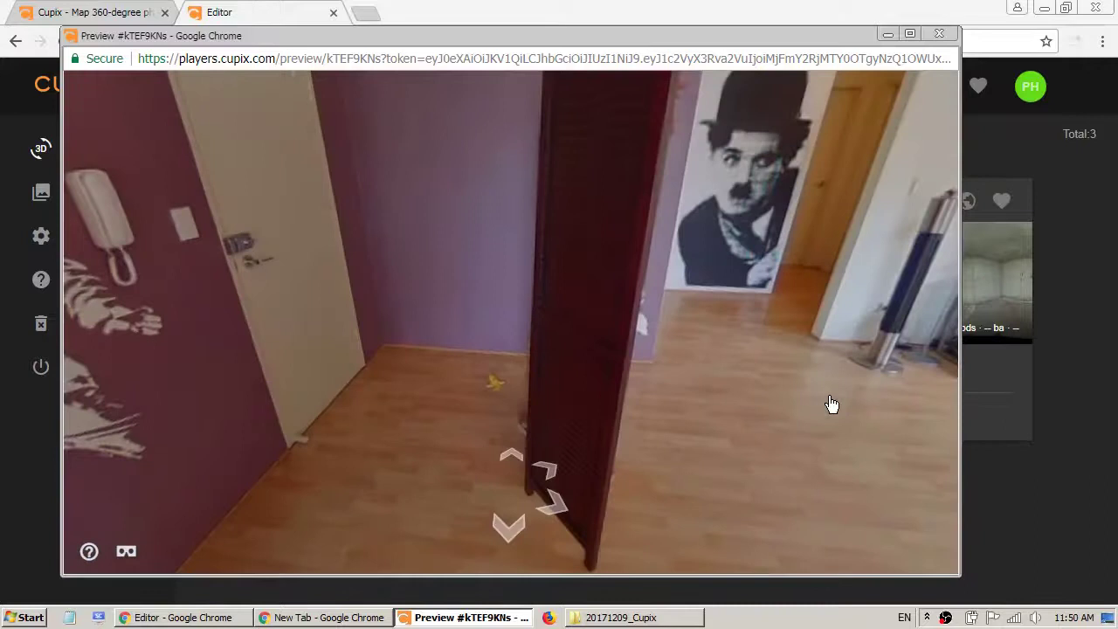
click(830, 405)
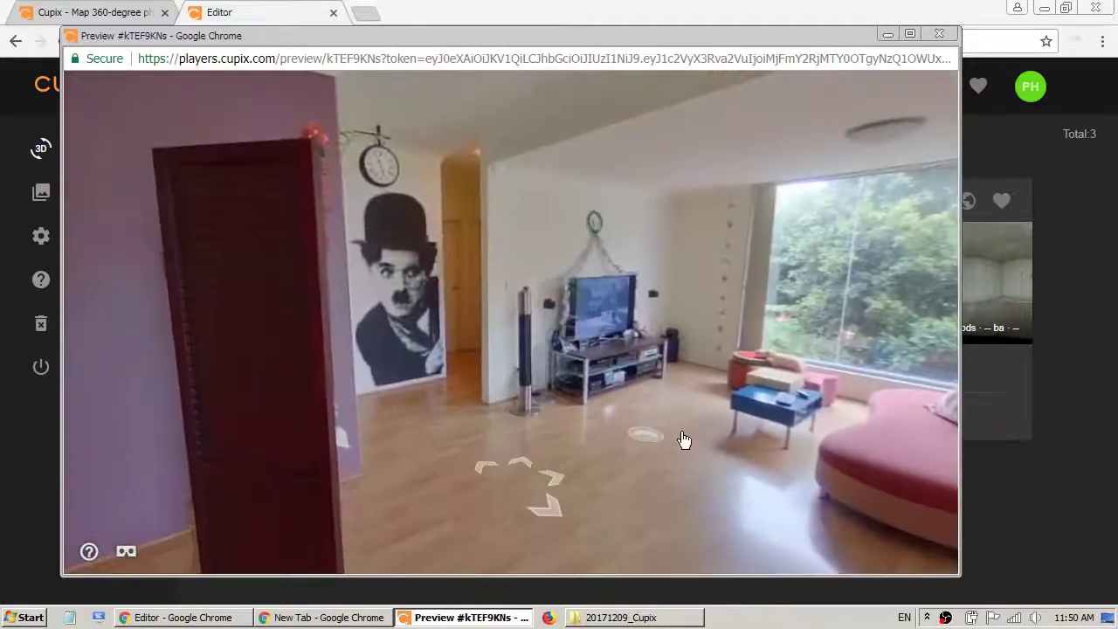
click(490, 467)
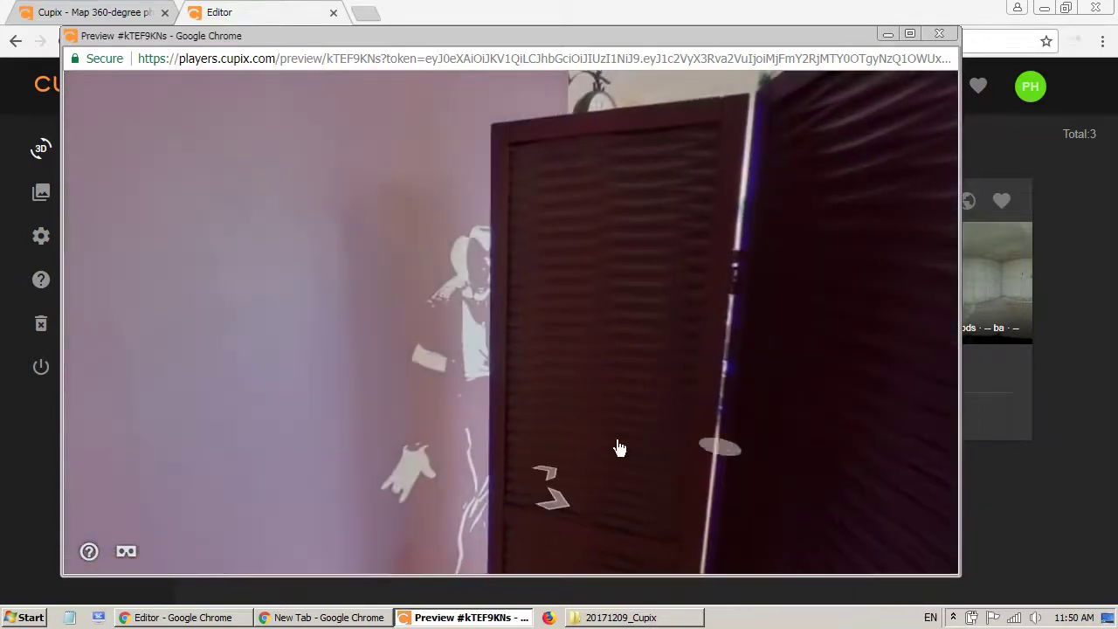
Step: Look around the bar, dining room and ceiling, ending centred on the TV wall
drag(868, 437, 422, 407)
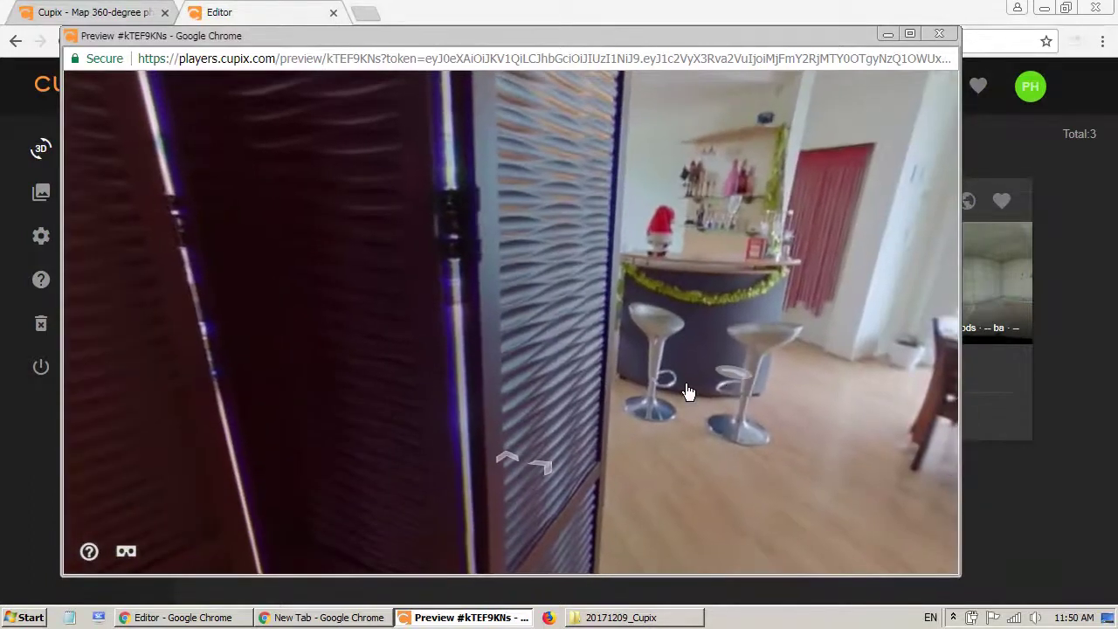
drag(689, 387, 447, 389)
drag(701, 431, 602, 175)
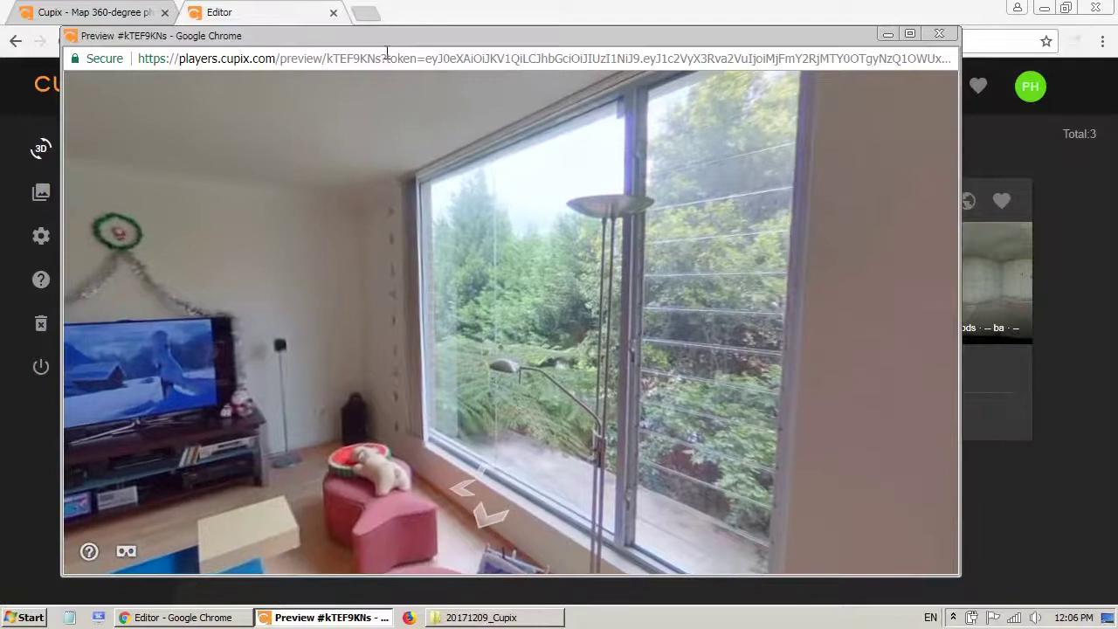
click(324, 58)
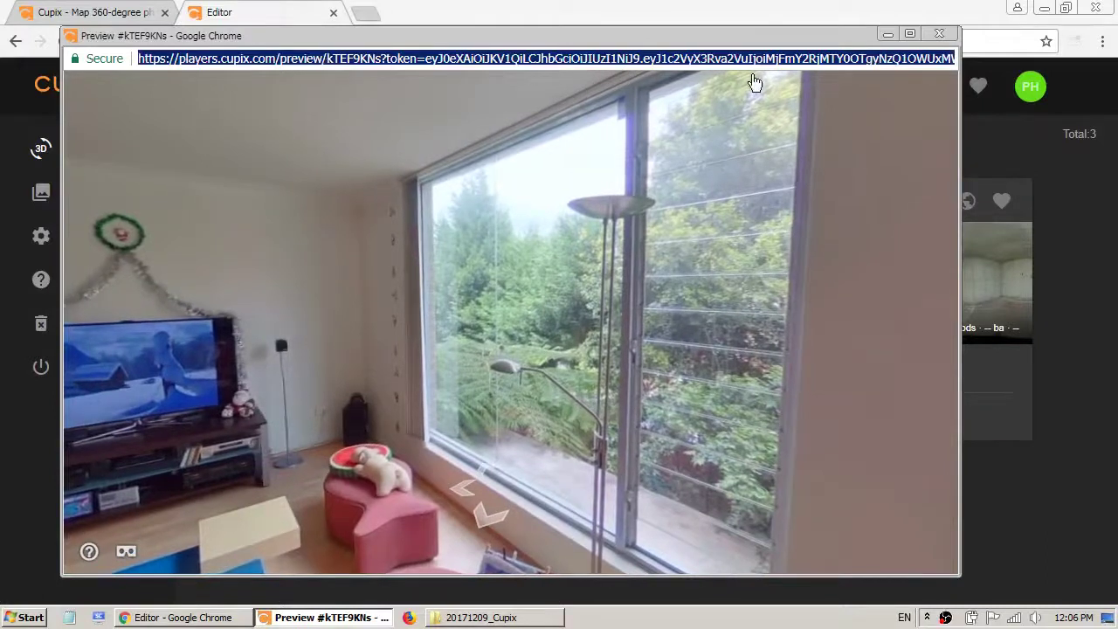
click(941, 560)
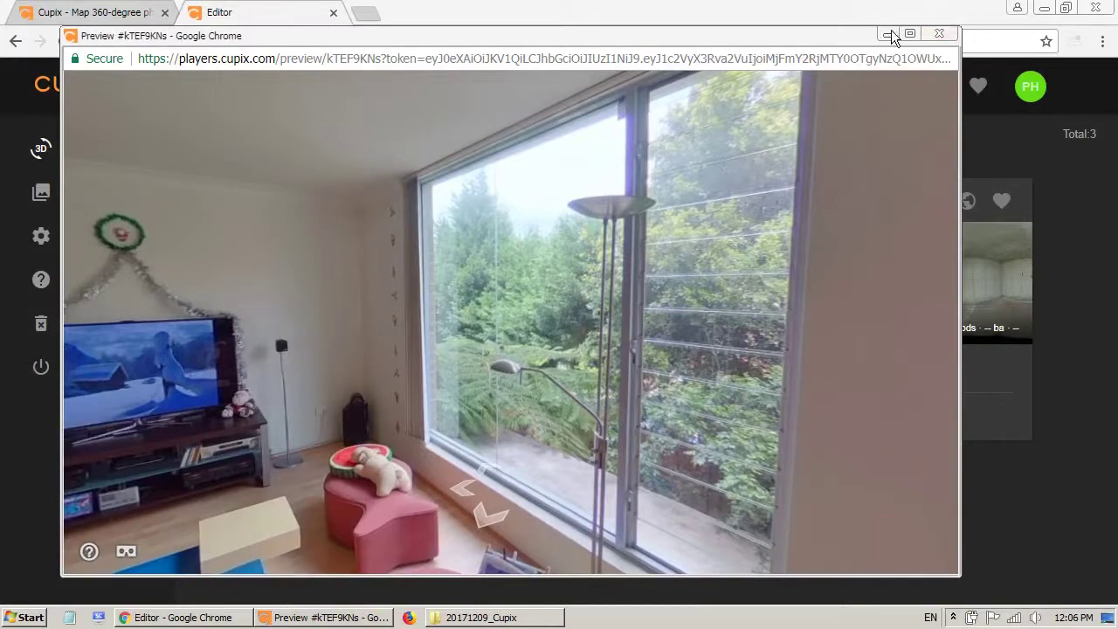
click(178, 273)
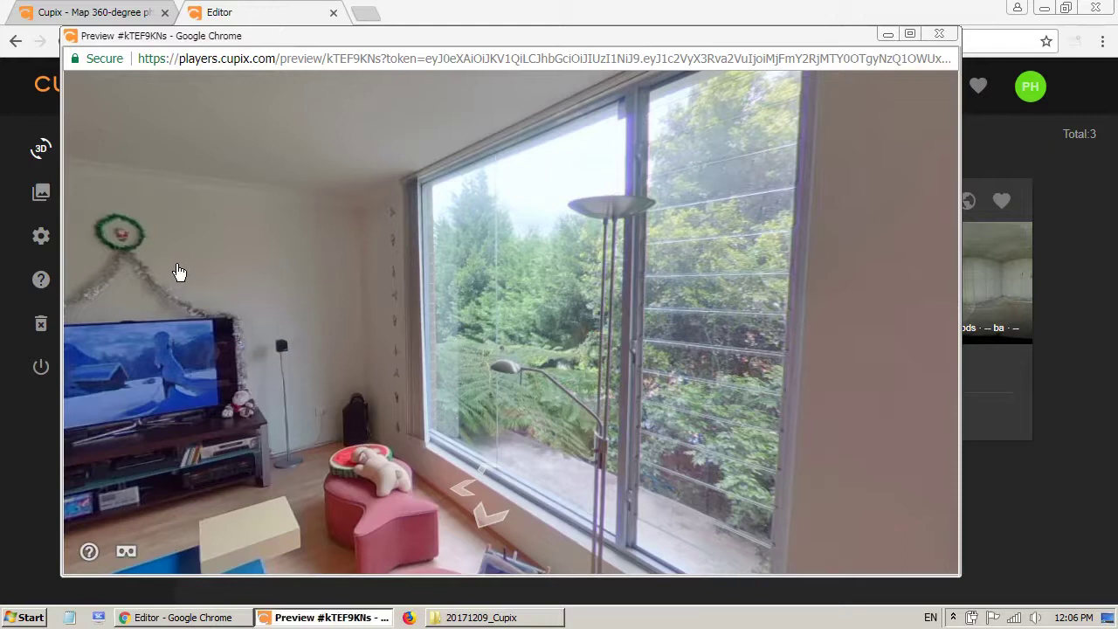
drag(178, 273, 427, 247)
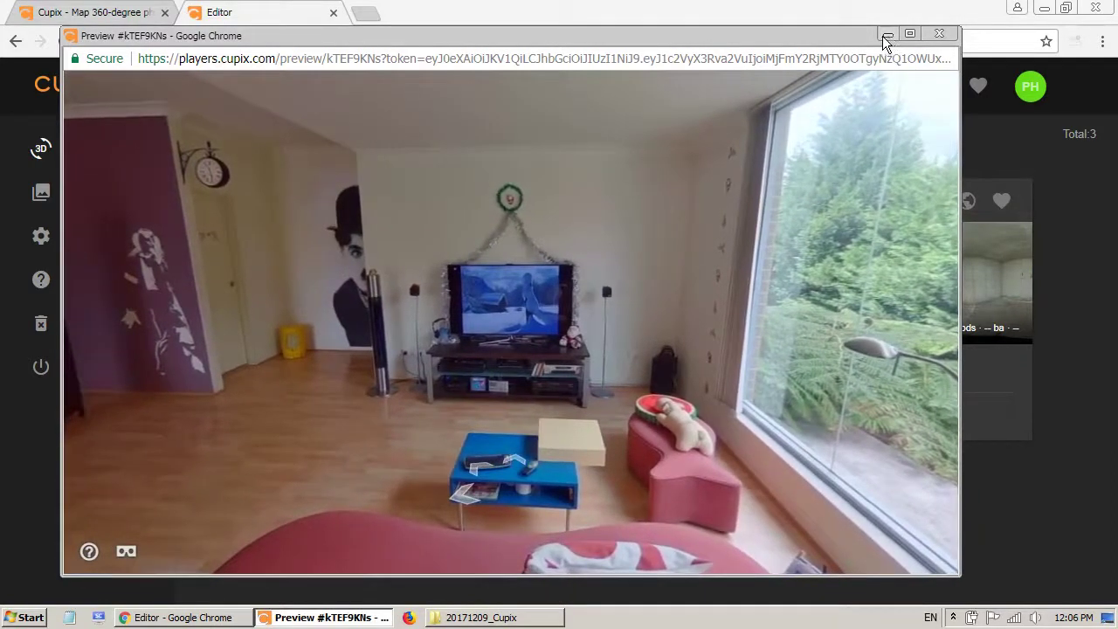
Step: Publish the 18/01/14 tour, open it in the player, and copy its short link
click(939, 33)
mouse_move(325, 302)
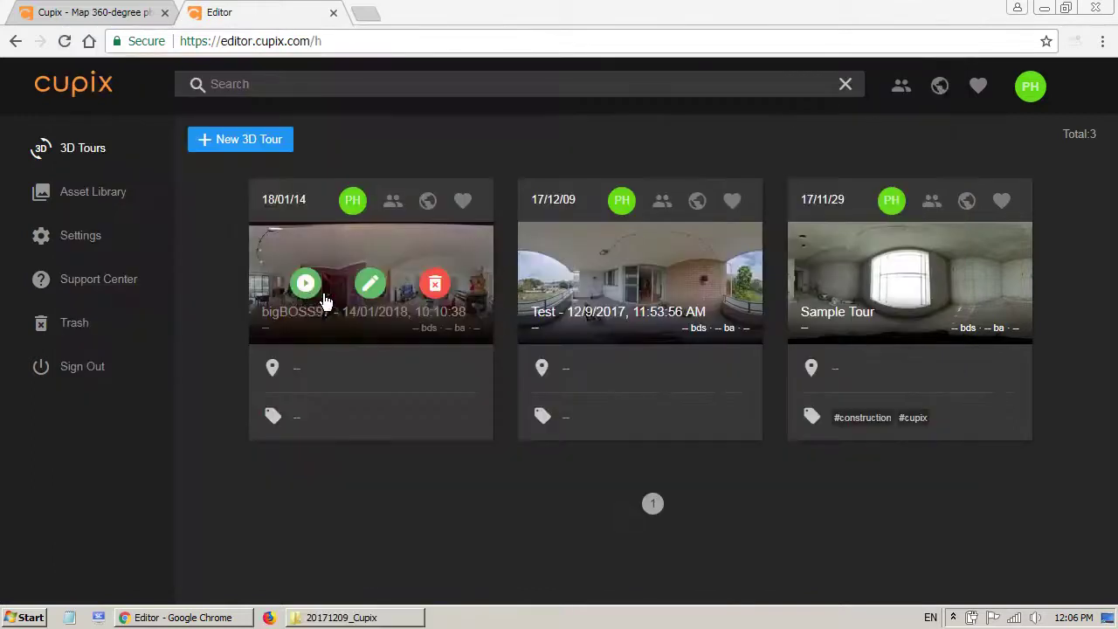
click(429, 203)
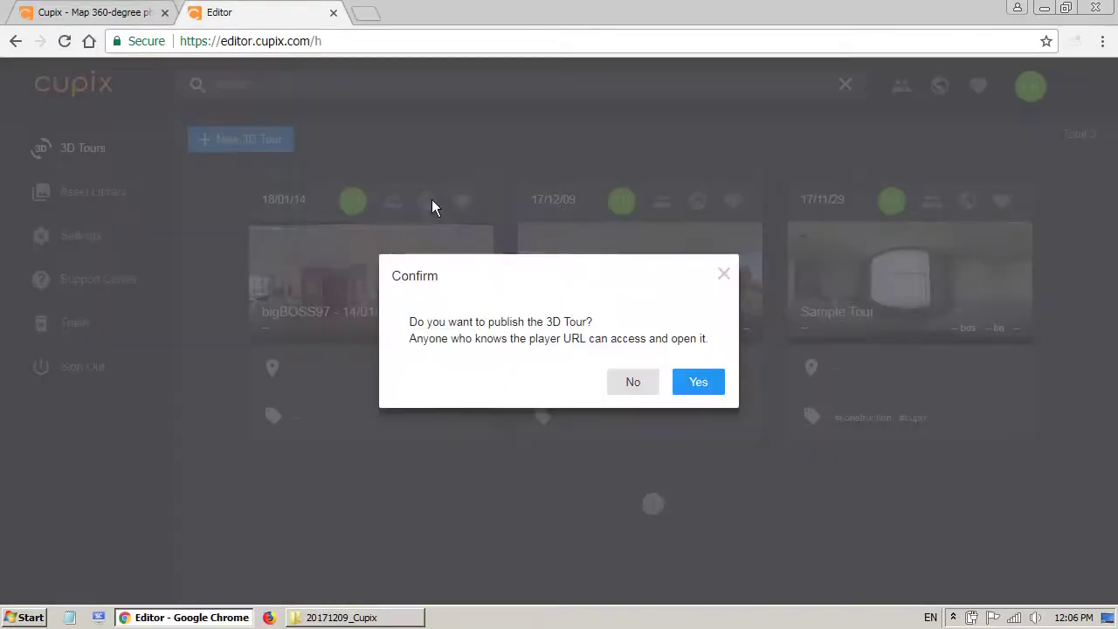
click(709, 390)
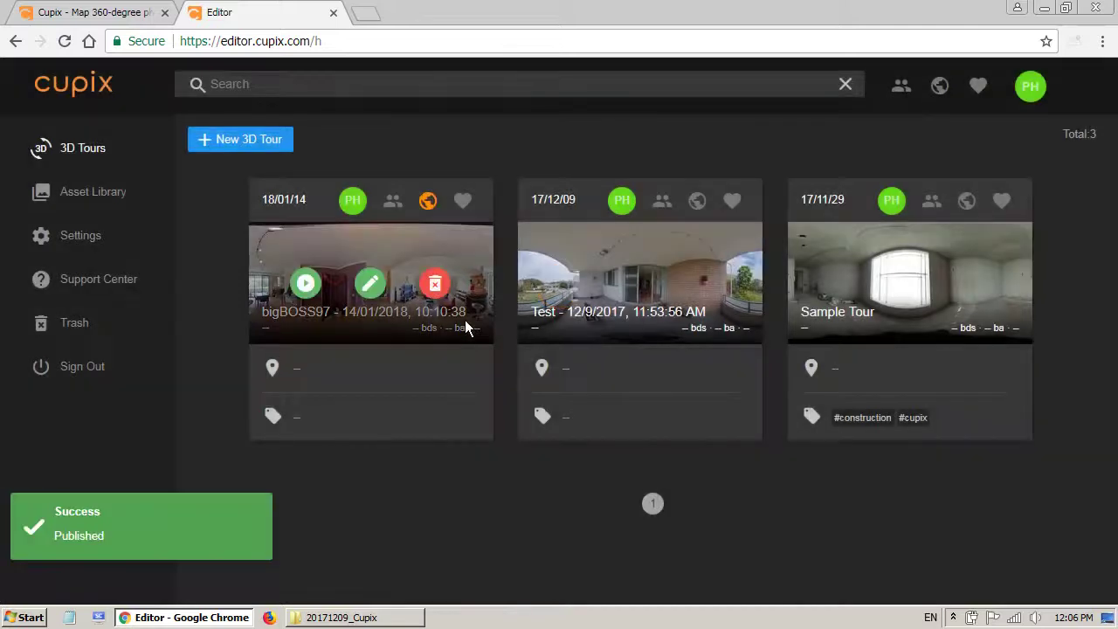
click(304, 286)
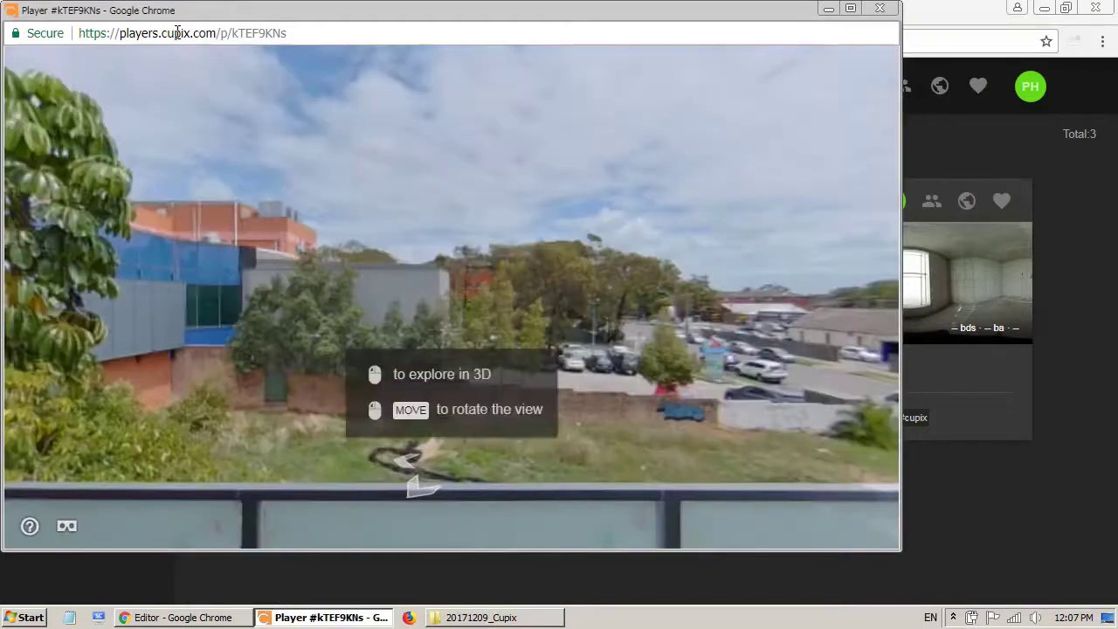
click(178, 33)
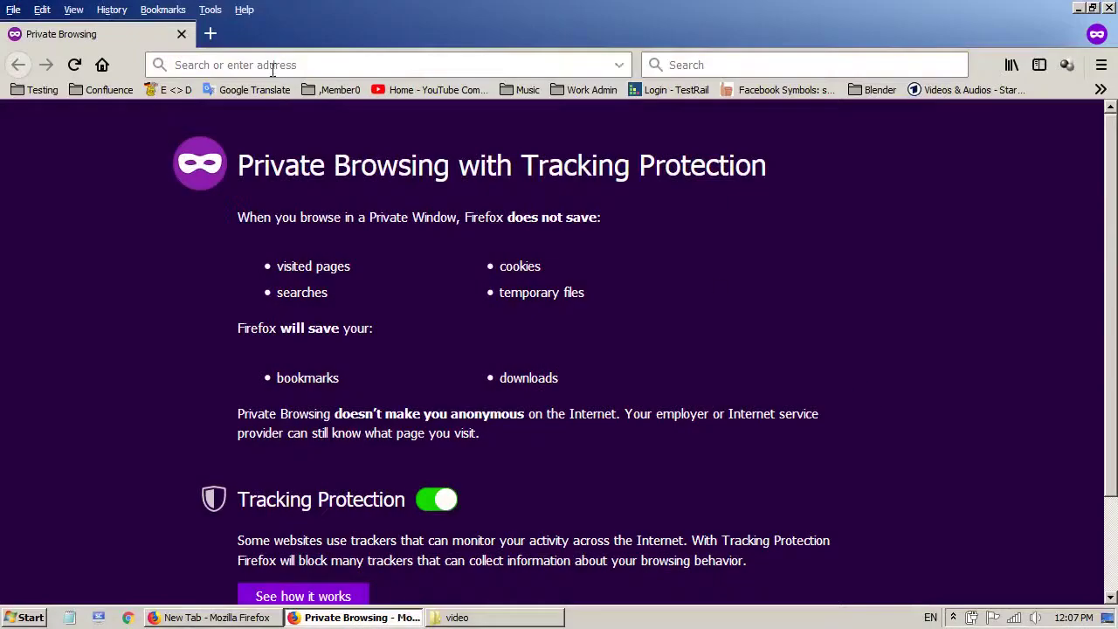
Step: Load the copied players.cupix.com link in Firefox and pan from the car park to the balcony's sliding door
click(222, 64)
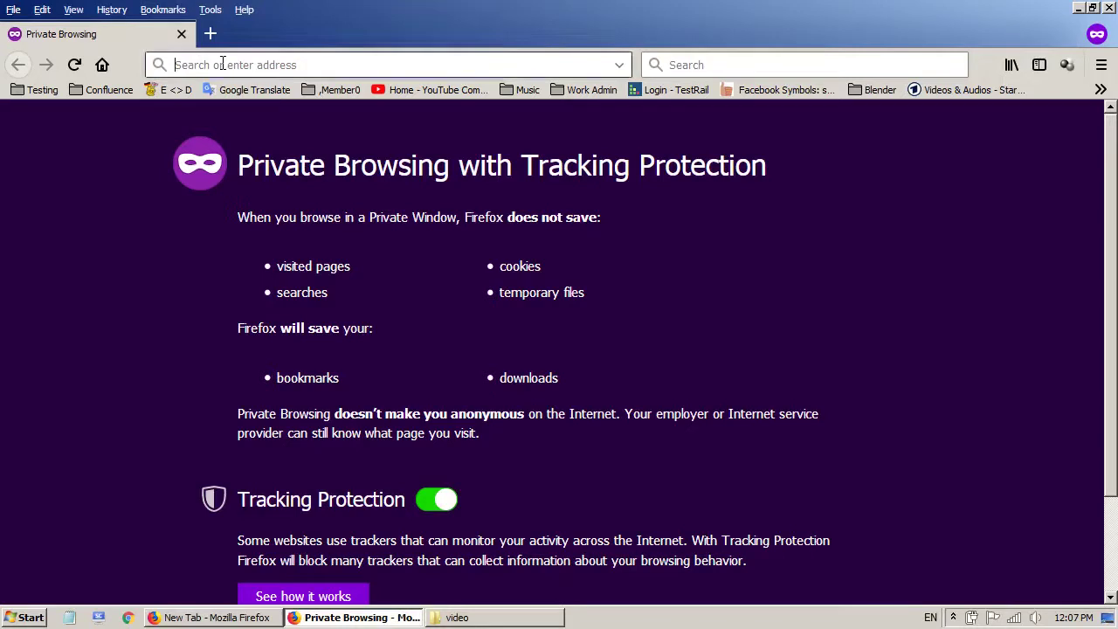
key(ctrl+v)
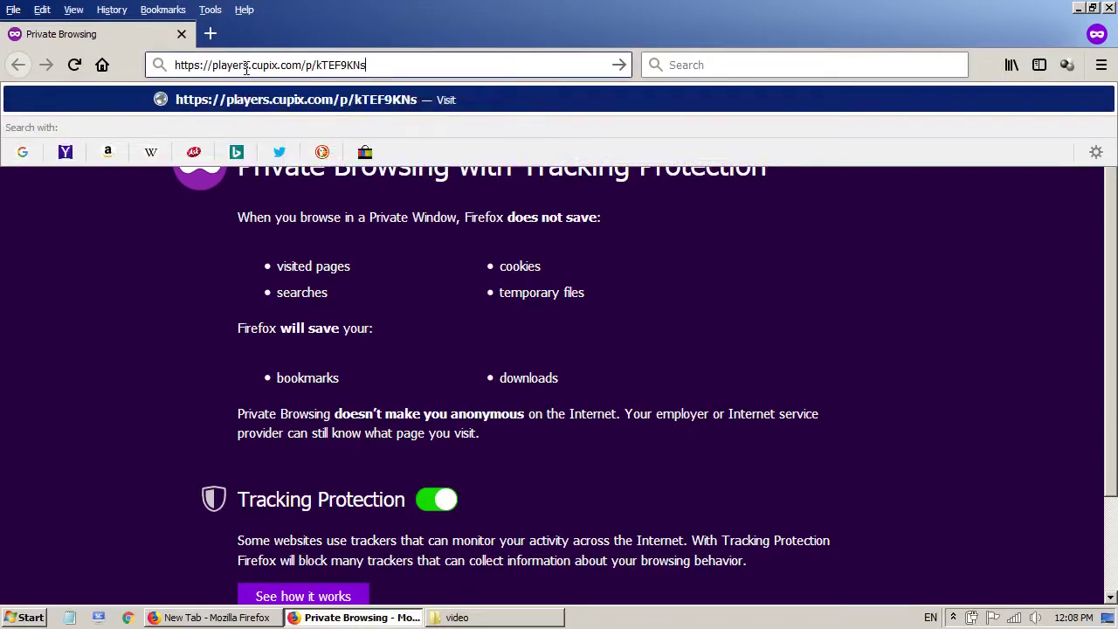
key(Return)
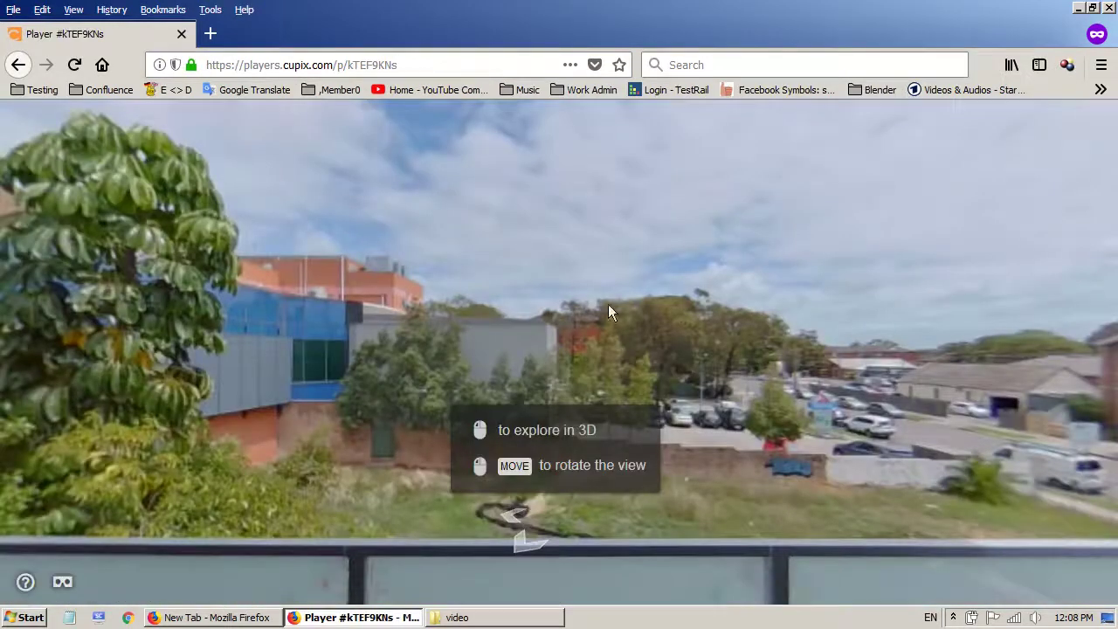
drag(609, 313, 361, 300)
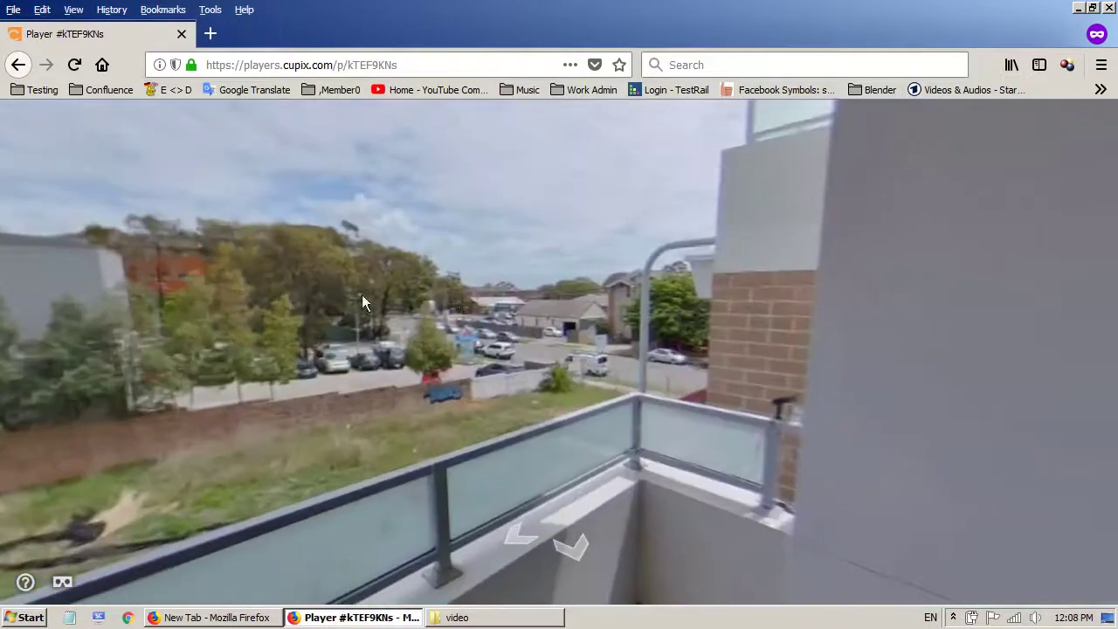
drag(649, 320, 396, 391)
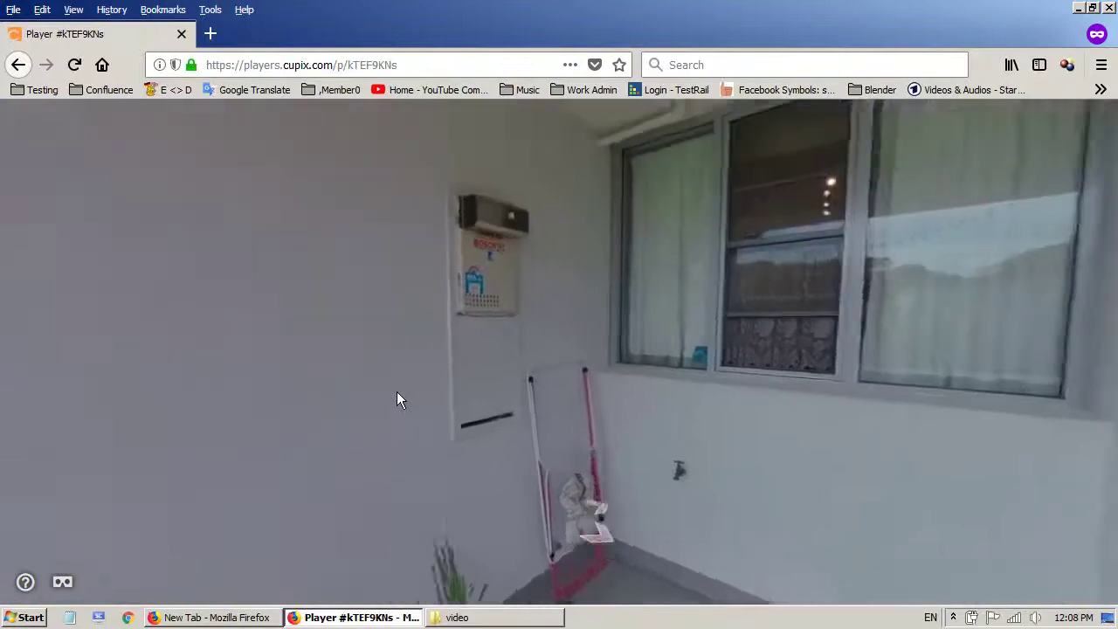
drag(1031, 384, 543, 301)
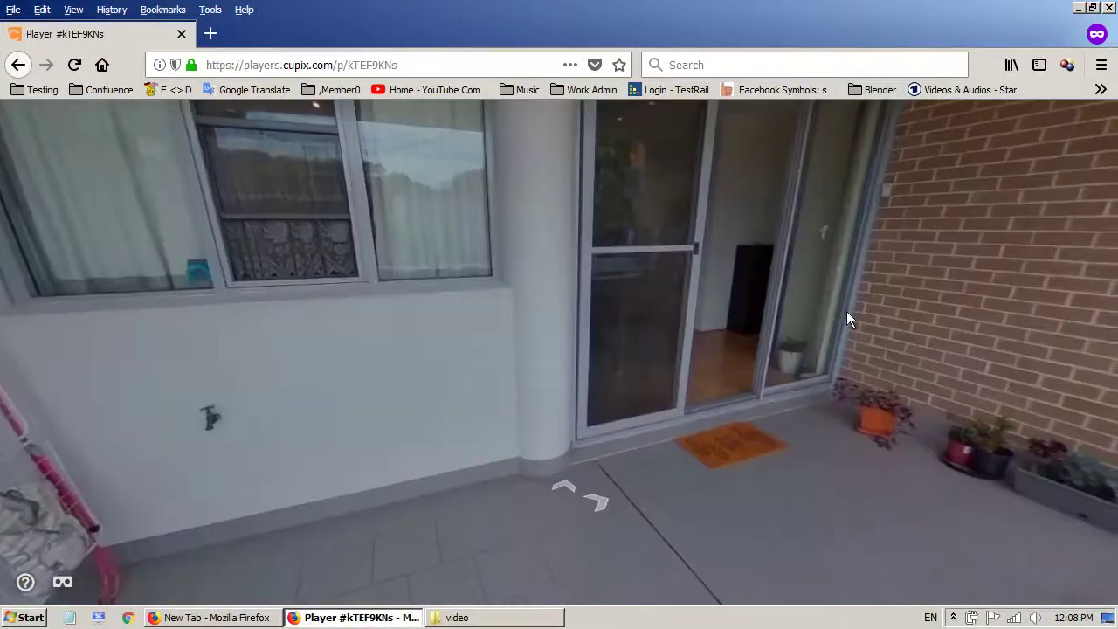